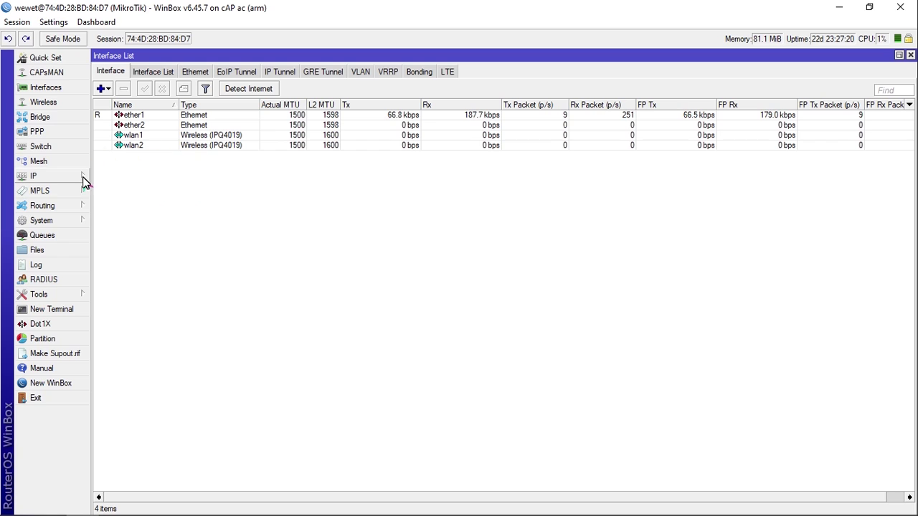
Test the router's internet connection by pinging 8.8.8.8 in a new terminal, and close the terminal
left_click(62, 309)
type("ping 8.8.8.8")
key("Return")
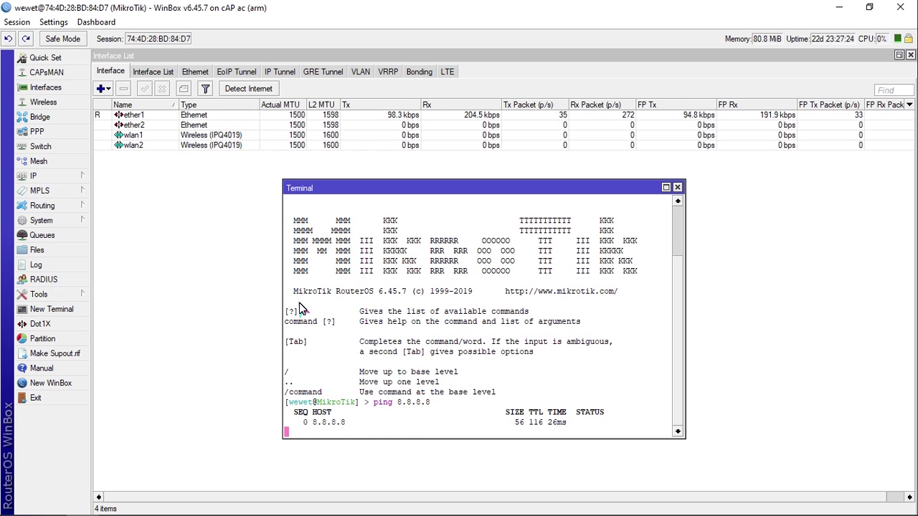
scroll(545, 315, "up", 2)
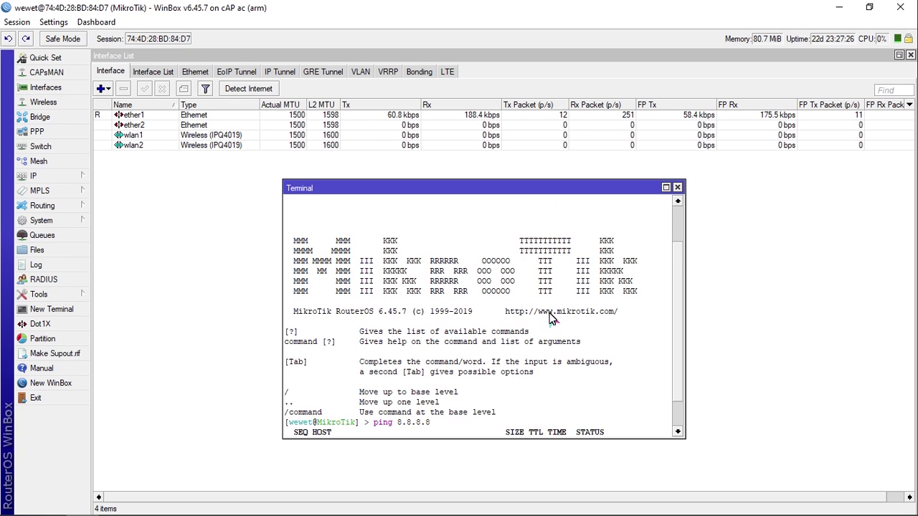
scroll(550, 319, "down", 2)
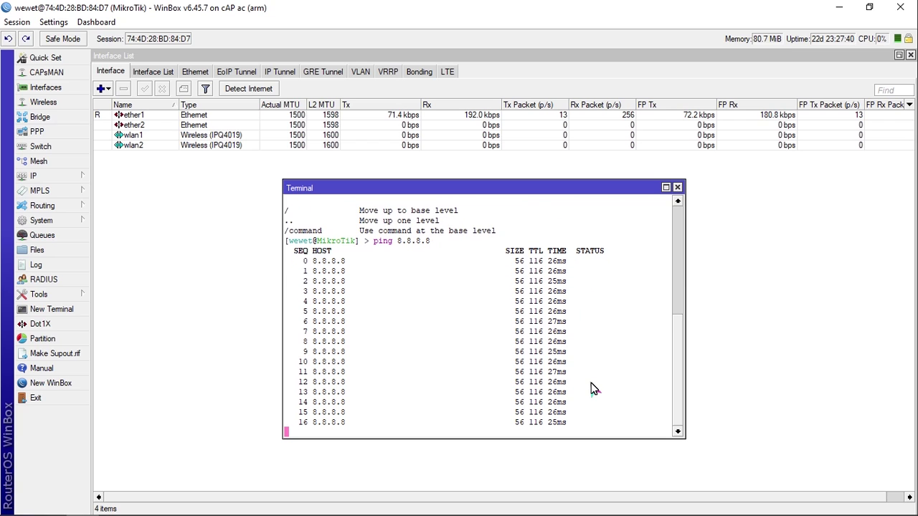
left_click(677, 188)
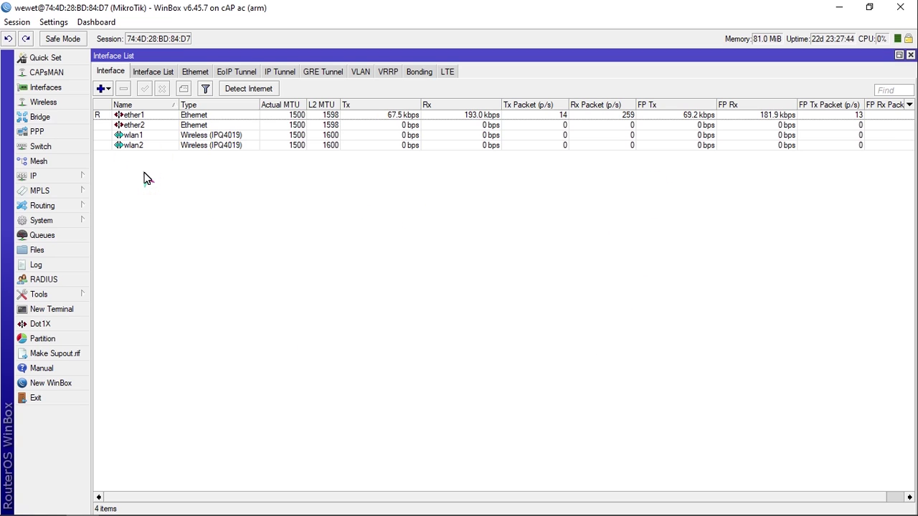
Open the router's SNTP Client system settings and reposition the dialog over the interface list
left_click(63, 223)
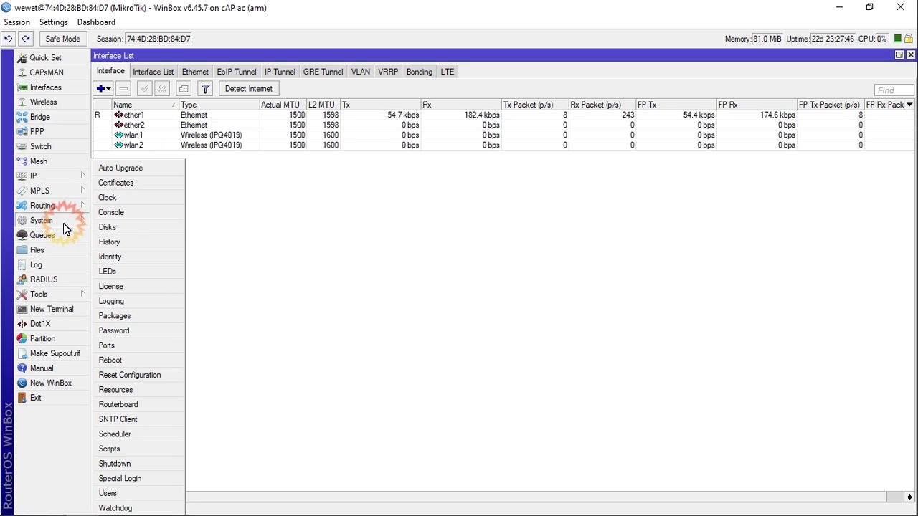
left_click(122, 419)
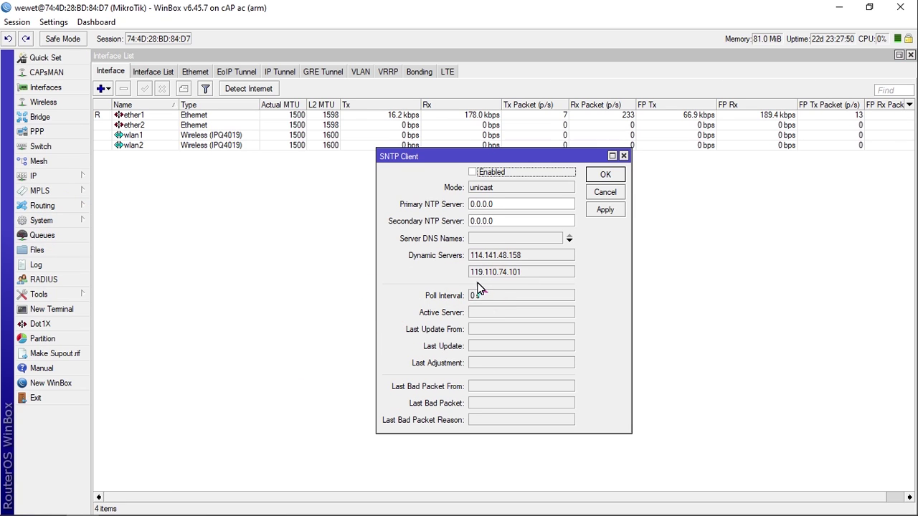
left_click_drag(540, 156, 452, 209)
Examine the primary and secondary NTP server fields and the two dynamic server addresses in the SNTP Client settings
left_click(421, 262)
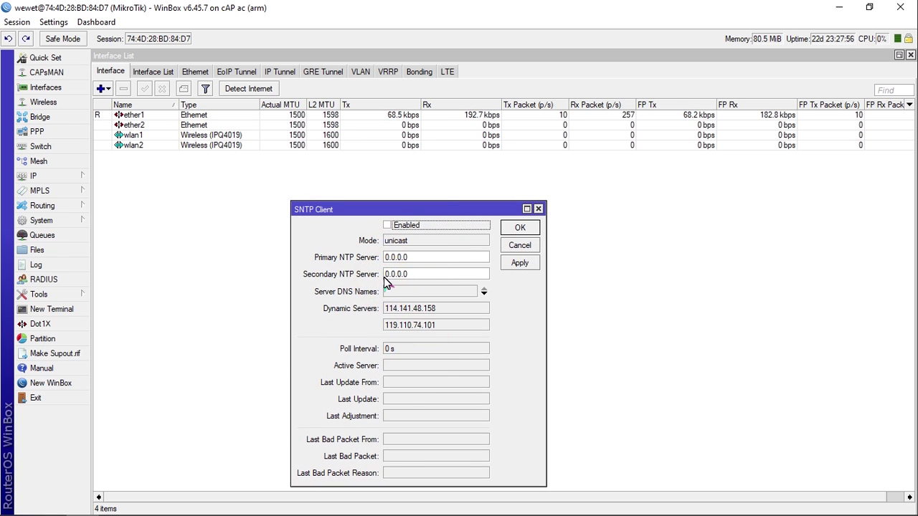
left_click(420, 280)
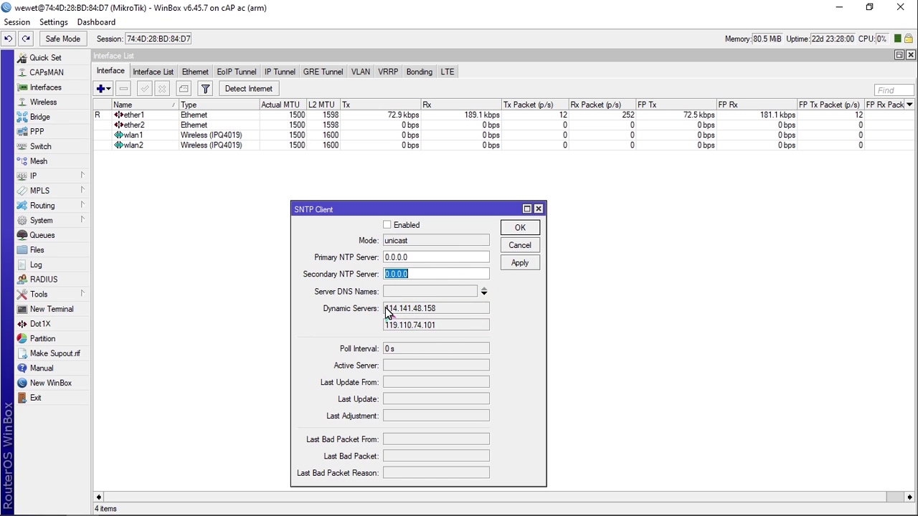
left_click_drag(387, 309, 442, 328)
left_click(439, 308)
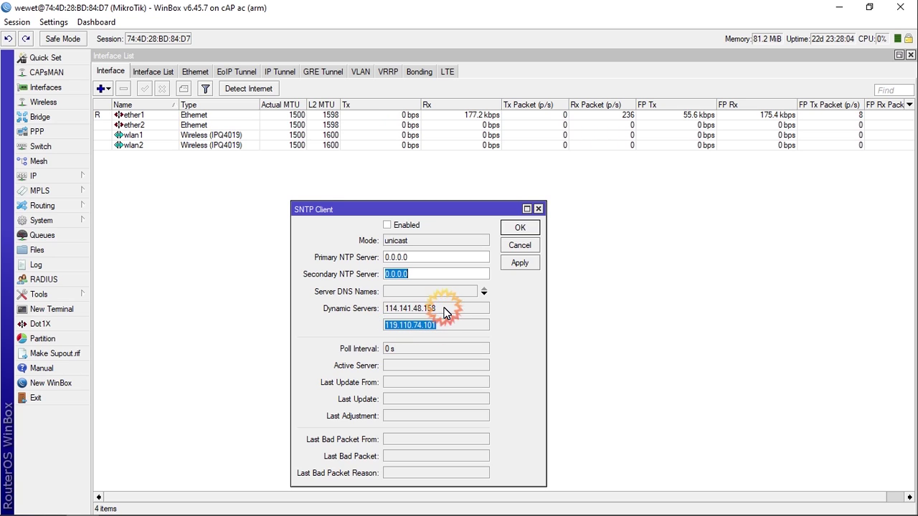
double_click(422, 311)
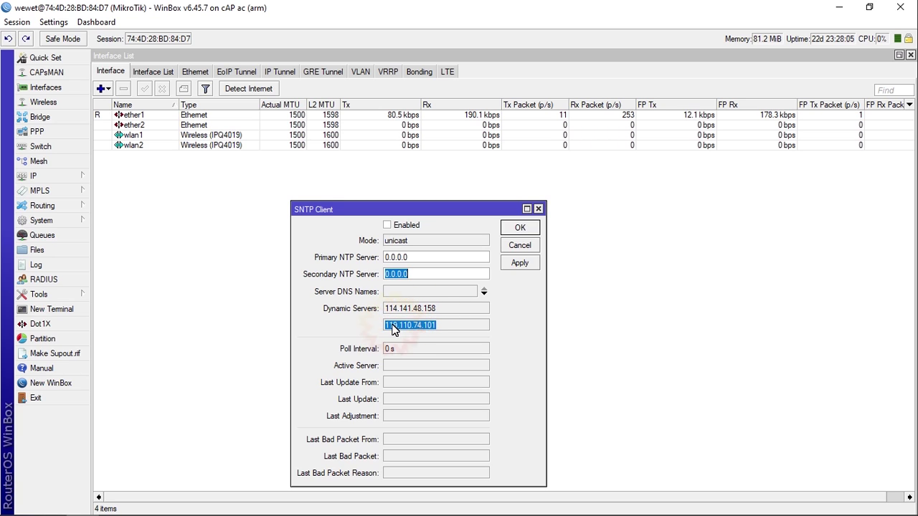
double_click(428, 328)
left_click(450, 324)
left_click_drag(386, 311, 455, 320)
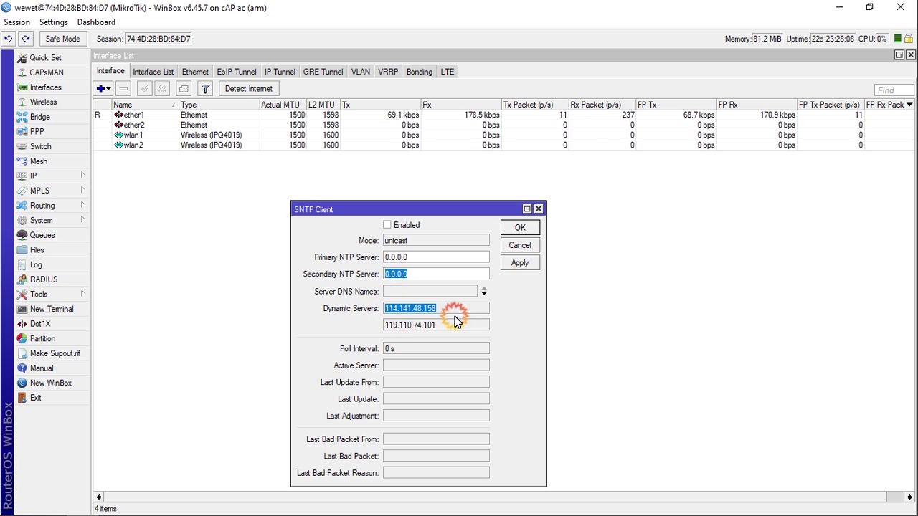
left_click(411, 321)
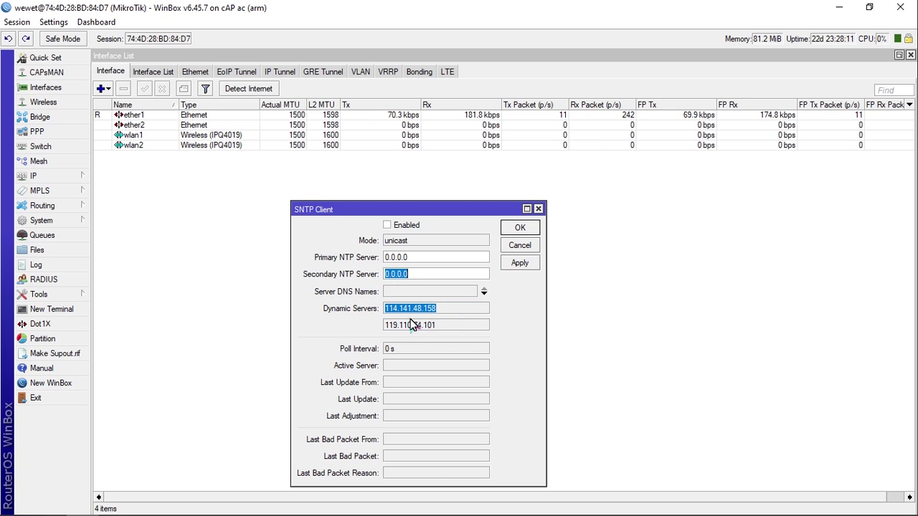
left_click(412, 308)
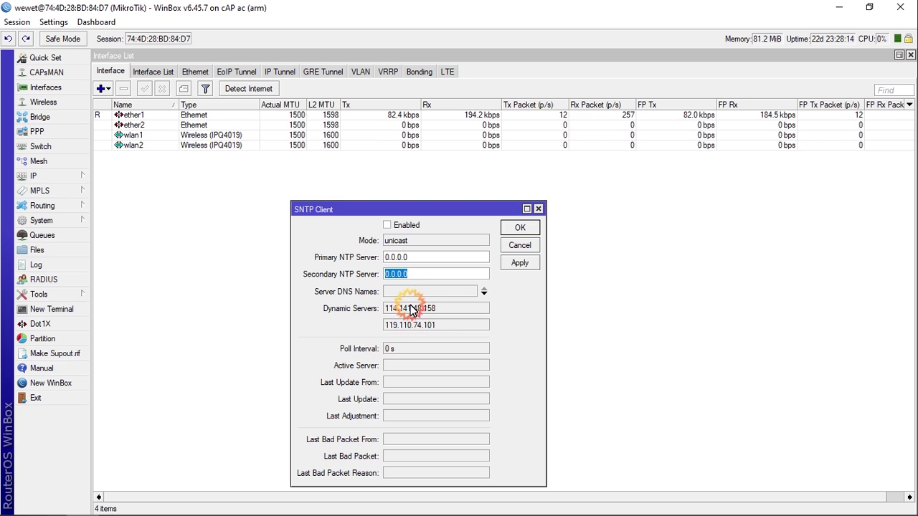
left_click(458, 291)
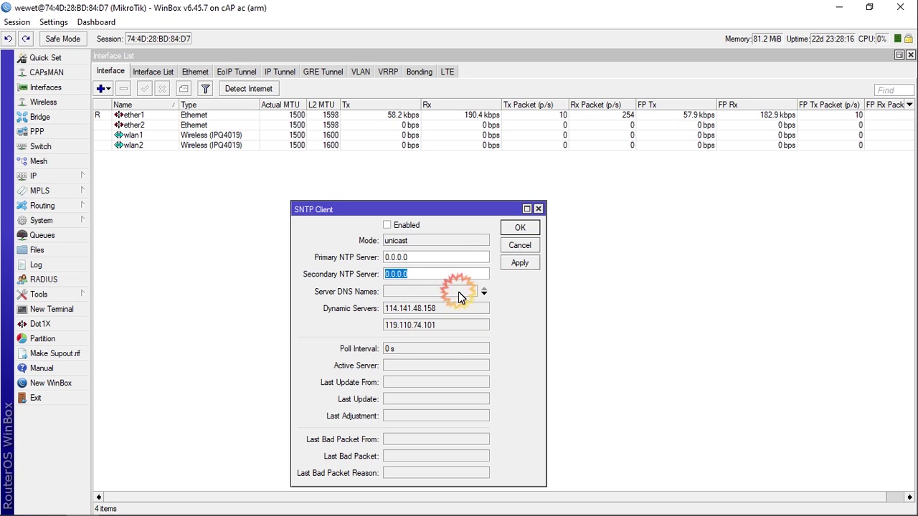
left_click(447, 260)
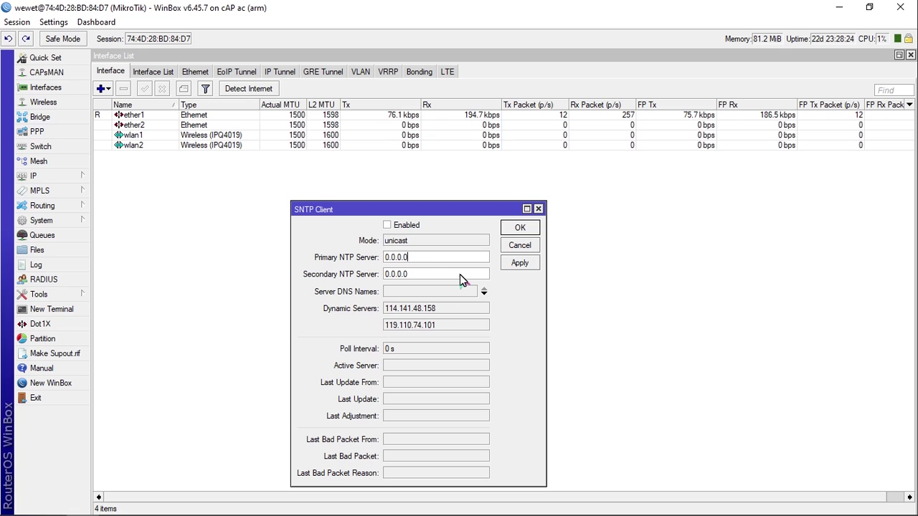
left_click(433, 263)
left_click(424, 266)
left_click_drag(424, 266, 388, 277)
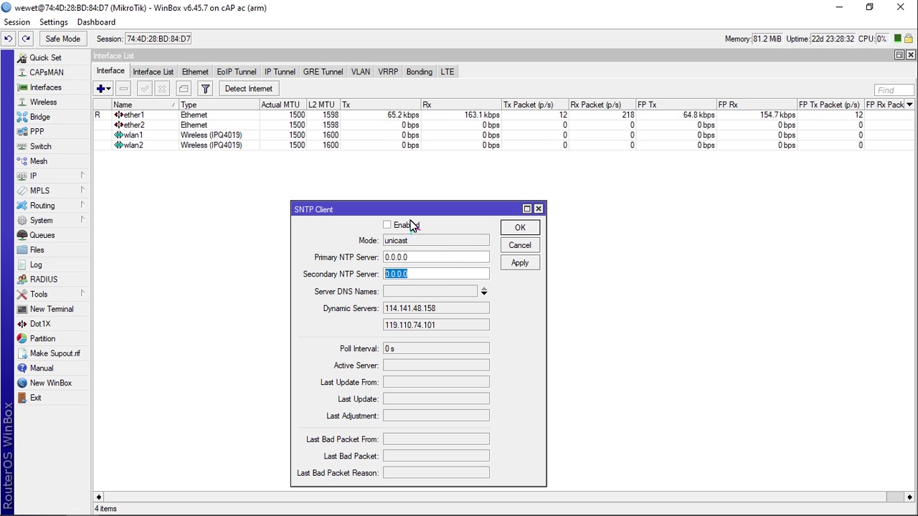
Copy the first dynamic server address, 114.141.48.158, into the Primary NTP Server field
left_click_drag(387, 310, 438, 308)
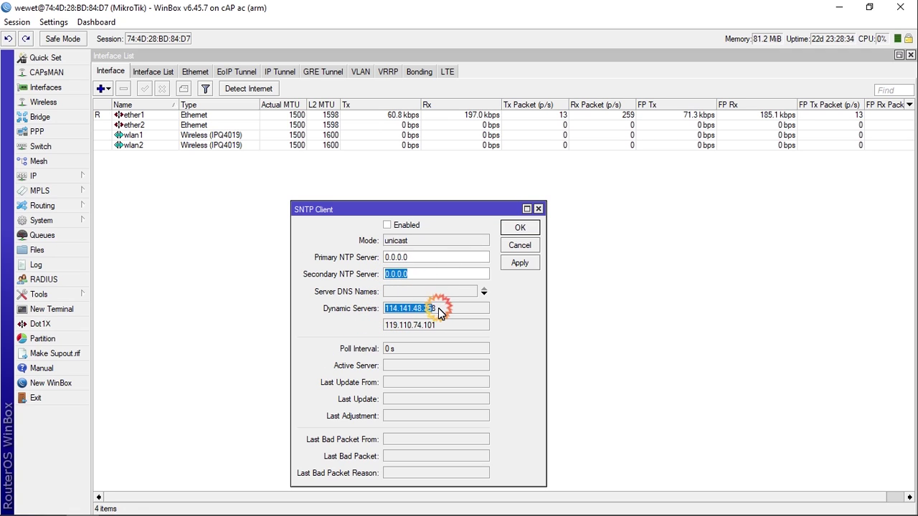
left_click_drag(420, 258, 354, 258)
left_click(353, 258)
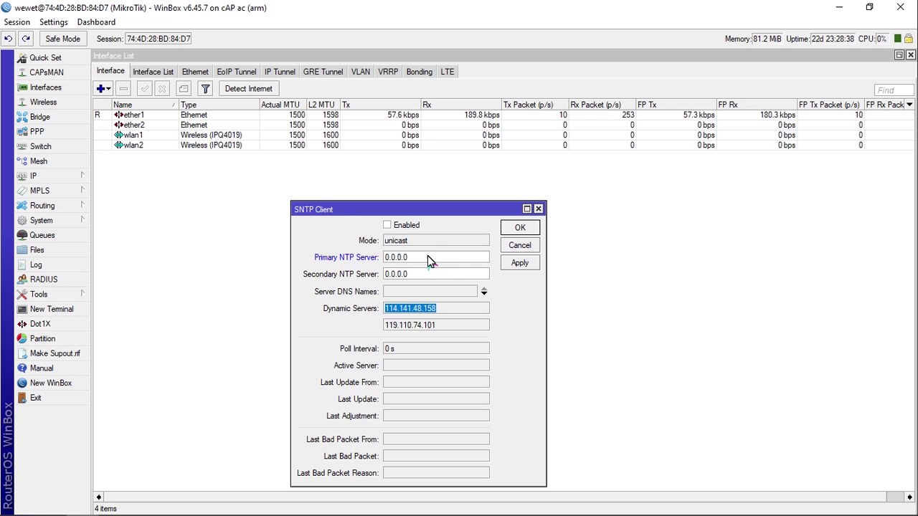
right_click(412, 308)
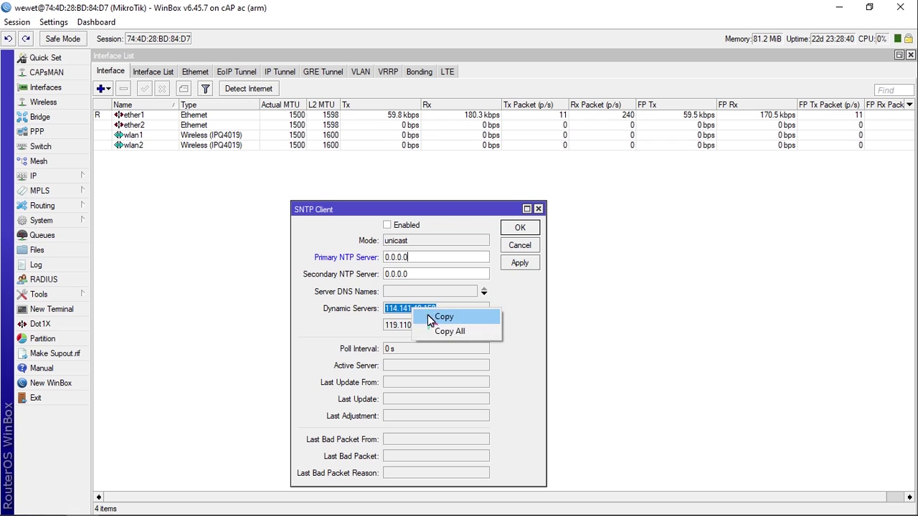
left_click(429, 316)
left_click_drag(410, 257, 340, 256)
key("ctrl+v")
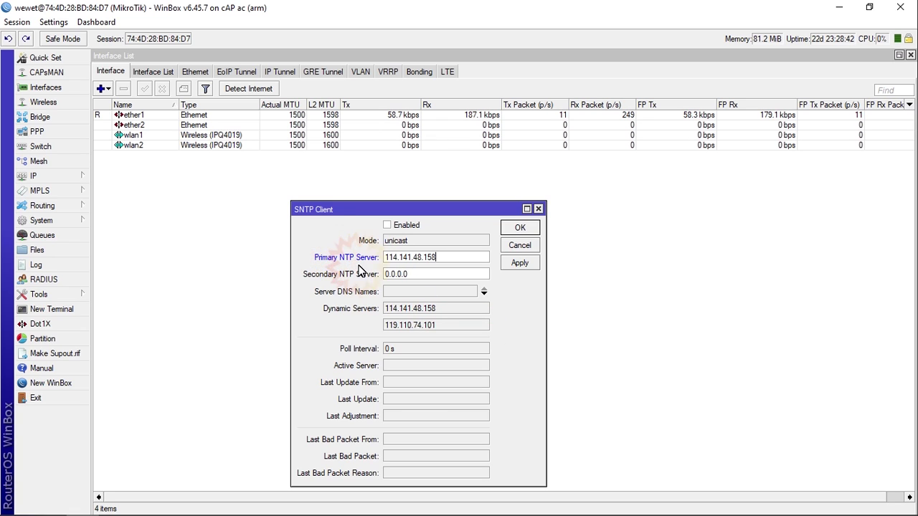
Copy the second dynamic server address, 119.110.74.101, into the Secondary NTP Server field
left_click_drag(386, 325, 443, 335)
right_click(419, 328)
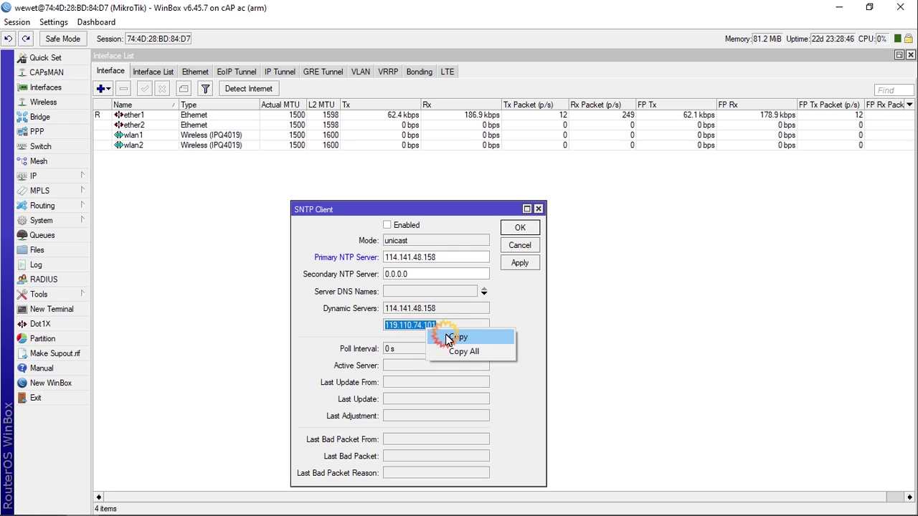
left_click(434, 334)
left_click(423, 277)
left_click_drag(423, 276, 327, 269)
key("ctrl+v")
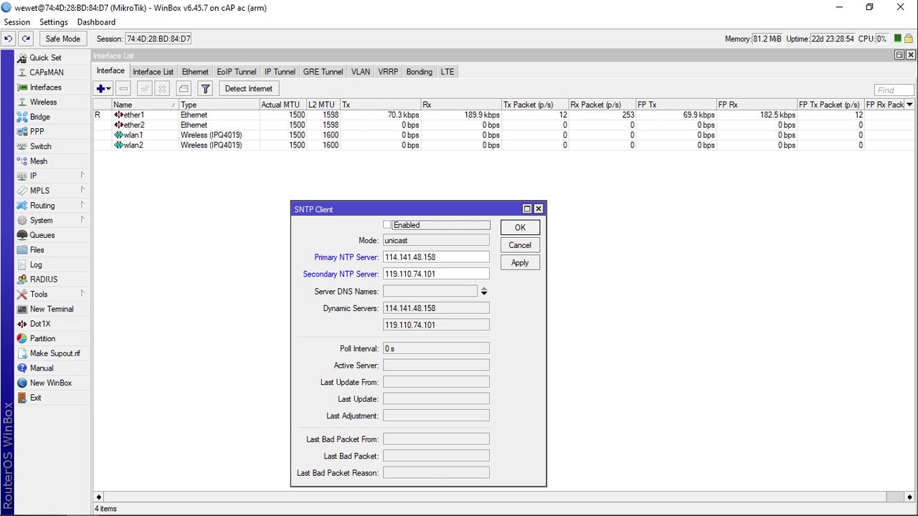
left_click(387, 225)
Switch to Chrome, search for "ntp client mikrotik indonesia" and open the nds.id article on setting the MikroTik SNTP client
key("alt+Tab")
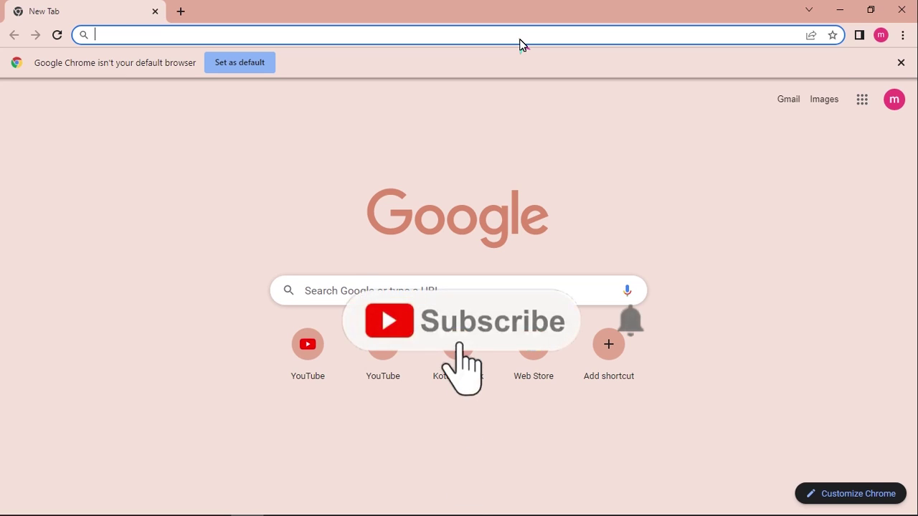
type("ntp clien")
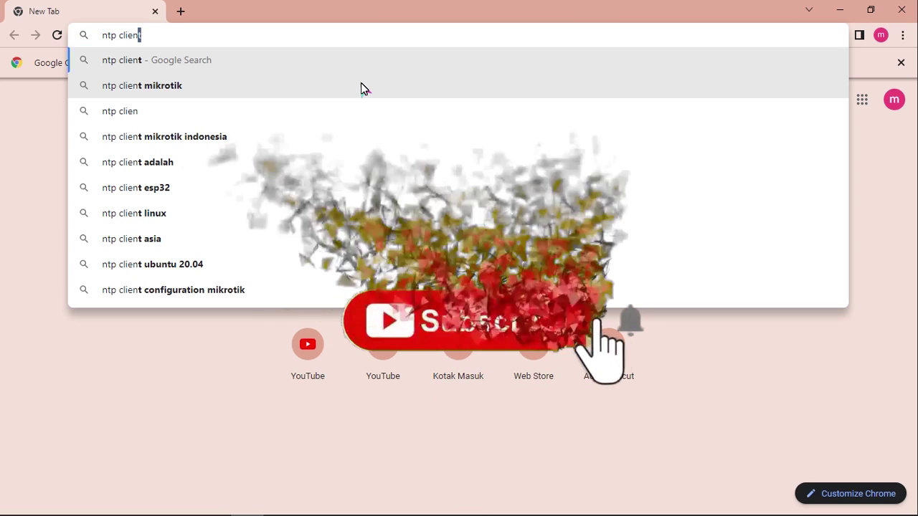
left_click(459, 136)
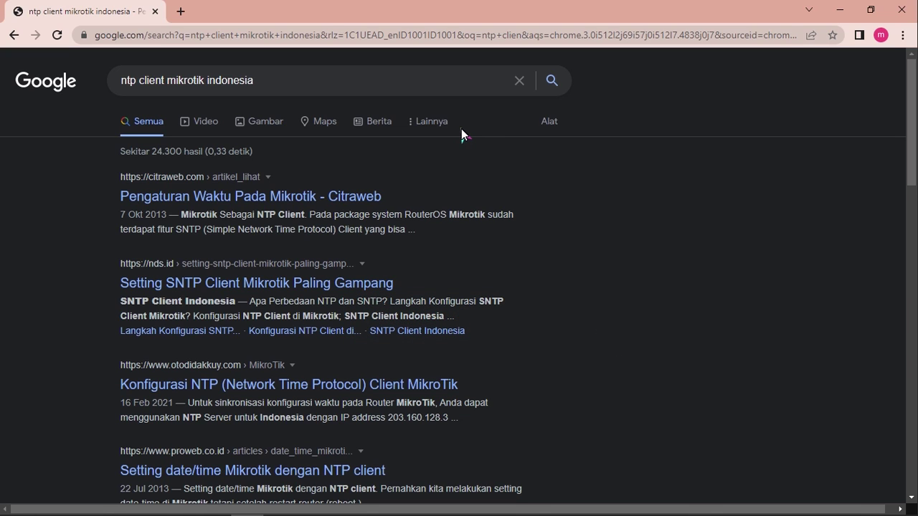
left_click(375, 283)
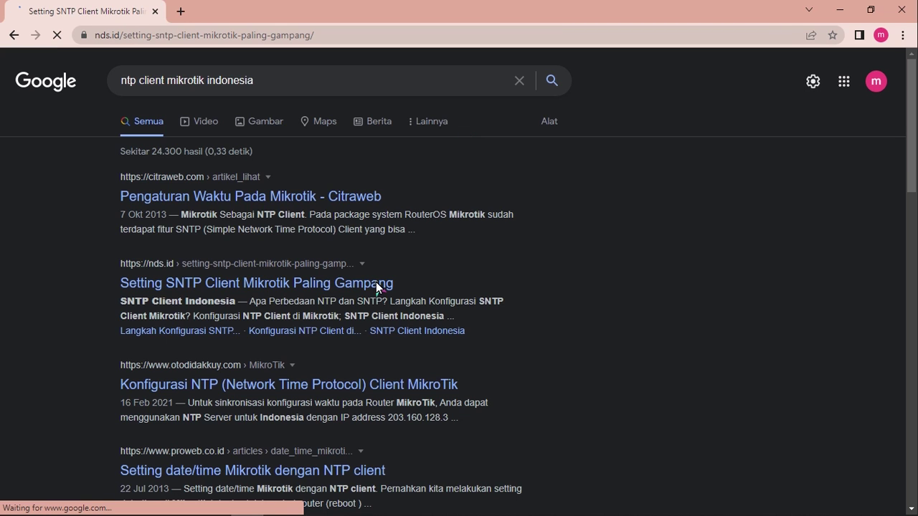
Examine the Indonesian NTP pool servers and their IP addresses in the article's SNTP Client Indonesia section
scroll(385, 275, "down", 5)
scroll(385, 276, "down", 3)
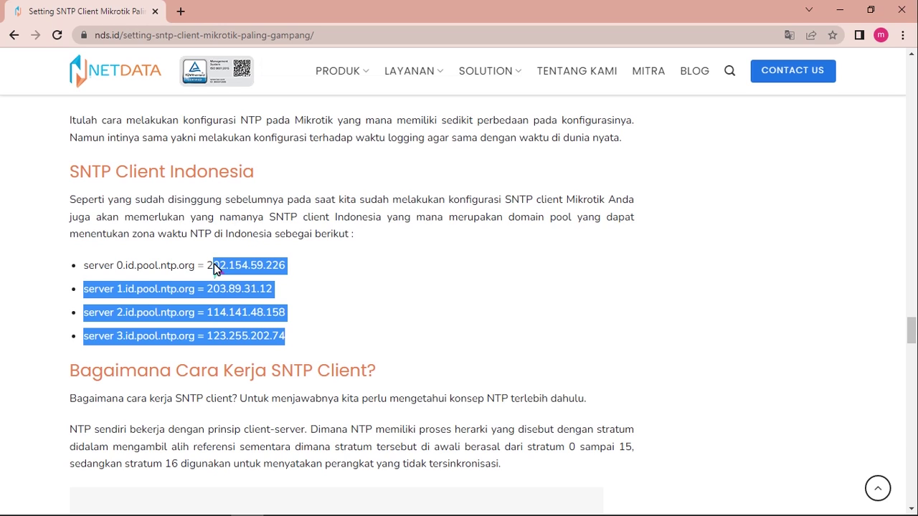
left_click(102, 268)
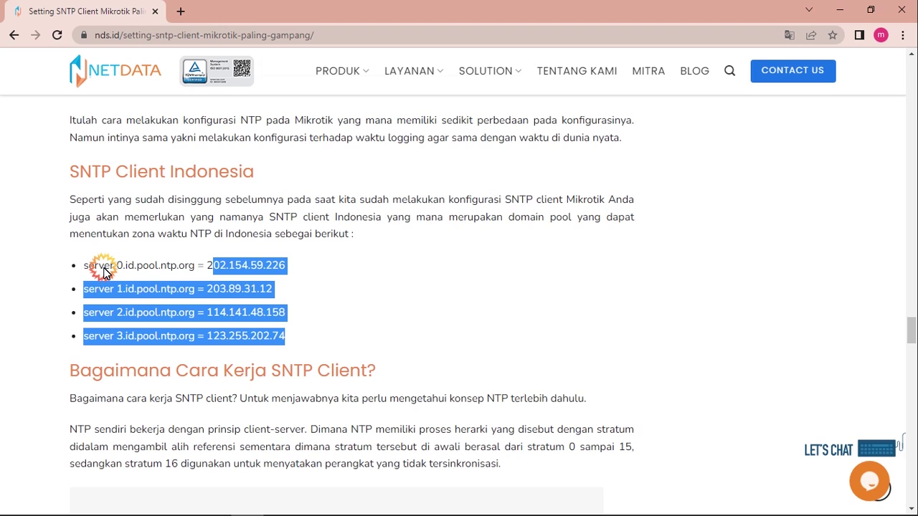
left_click_drag(117, 289, 177, 295)
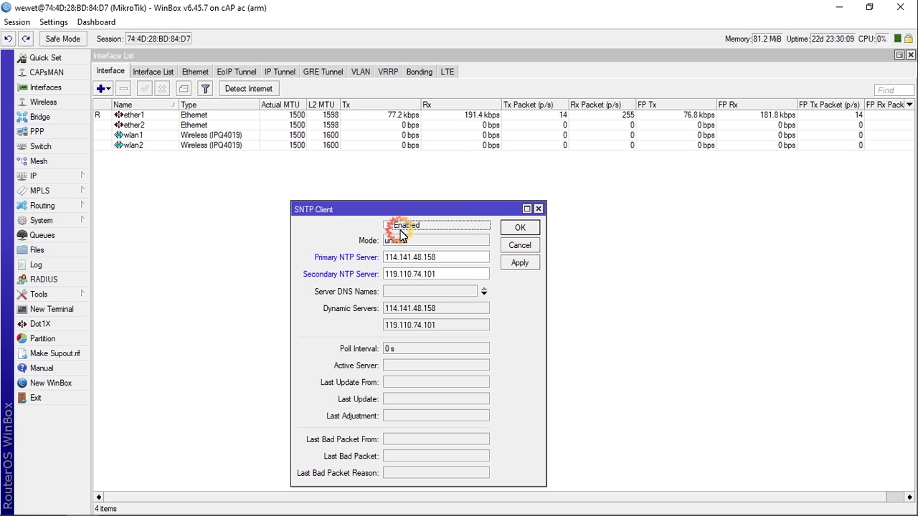
Back in WinBox, enable the SNTP client with the entered servers and check the router log for the time change
left_click(399, 228)
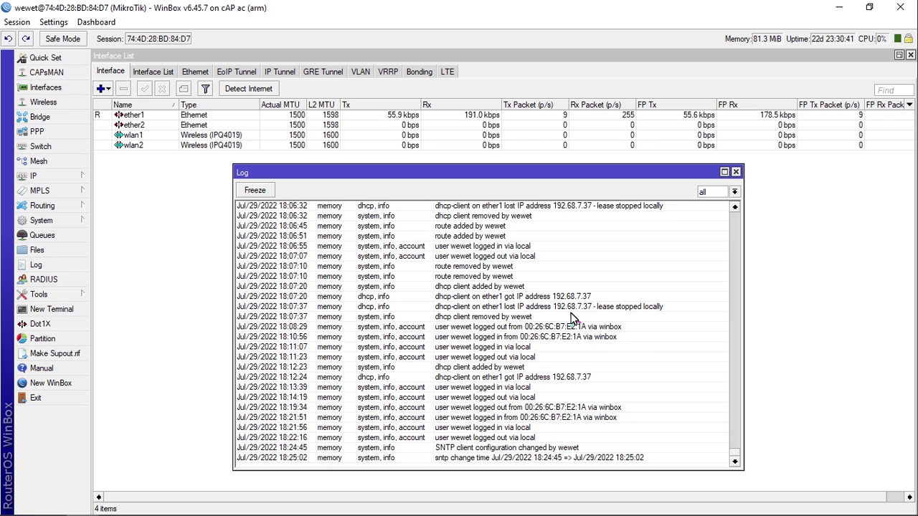
scroll(516, 337, "up", 5)
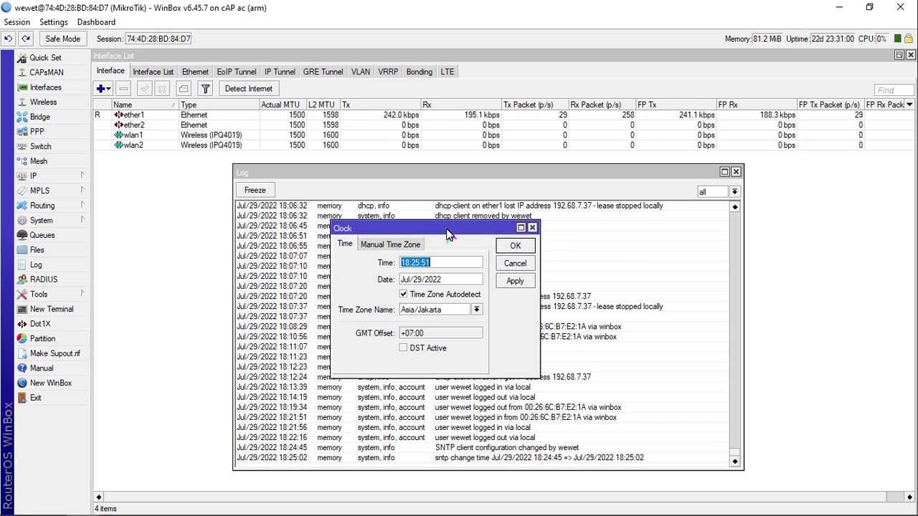
Examine the Asia entries among the router clock's time zone names, keep the current zone, and close the Clock and Log windows
left_click_drag(446, 233, 442, 232)
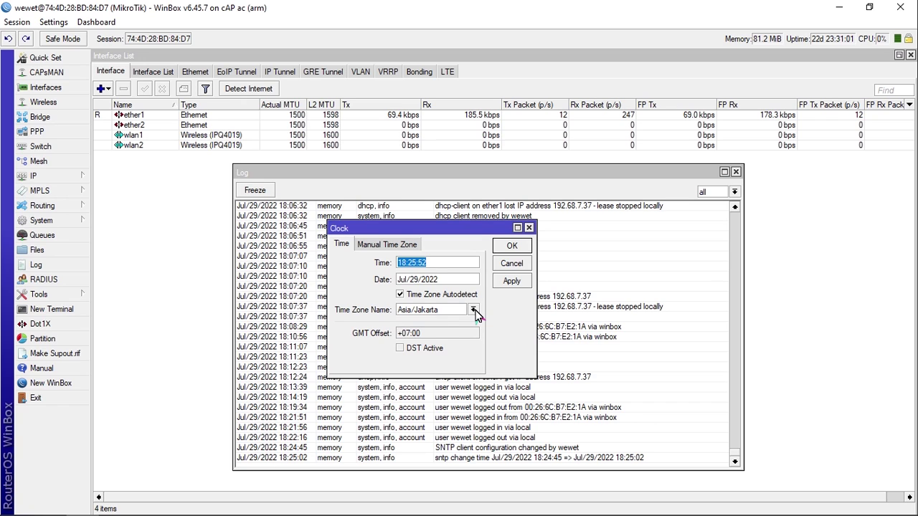
left_click(473, 310)
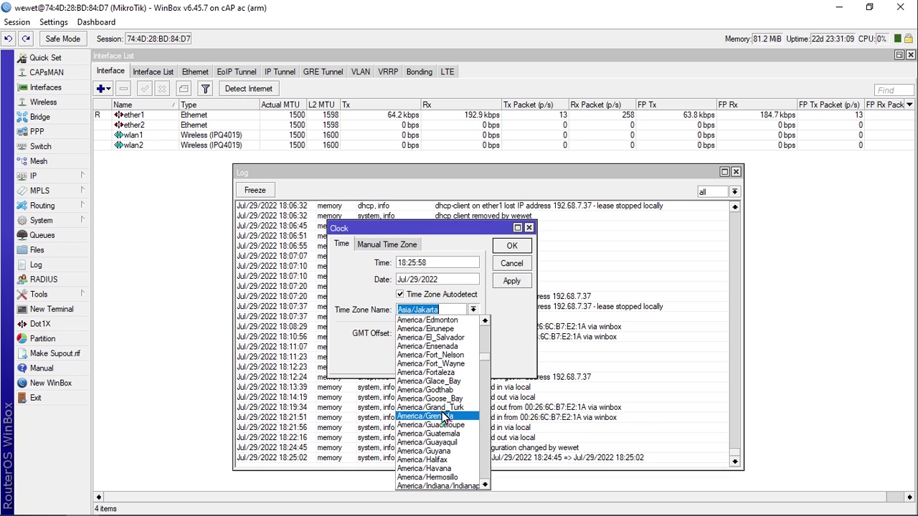
scroll(445, 415, "down", 15)
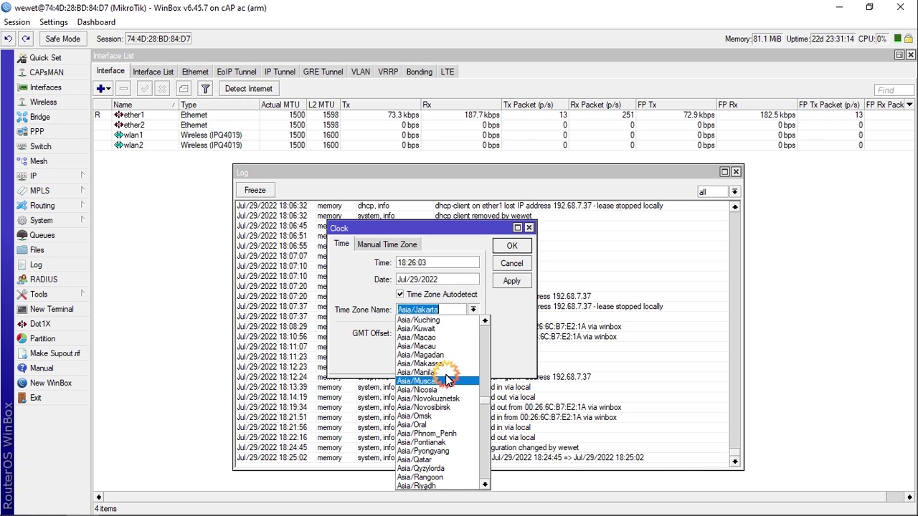
scroll(446, 378, "up", 6)
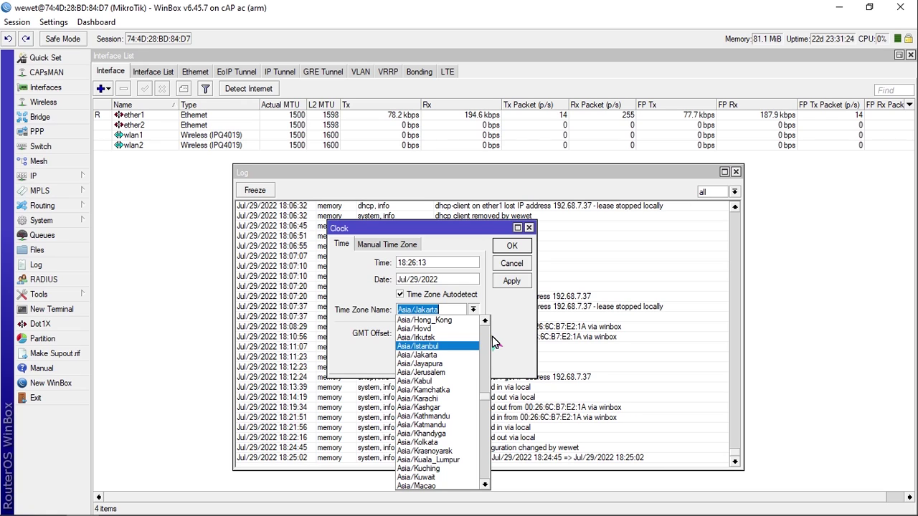
left_click(513, 317)
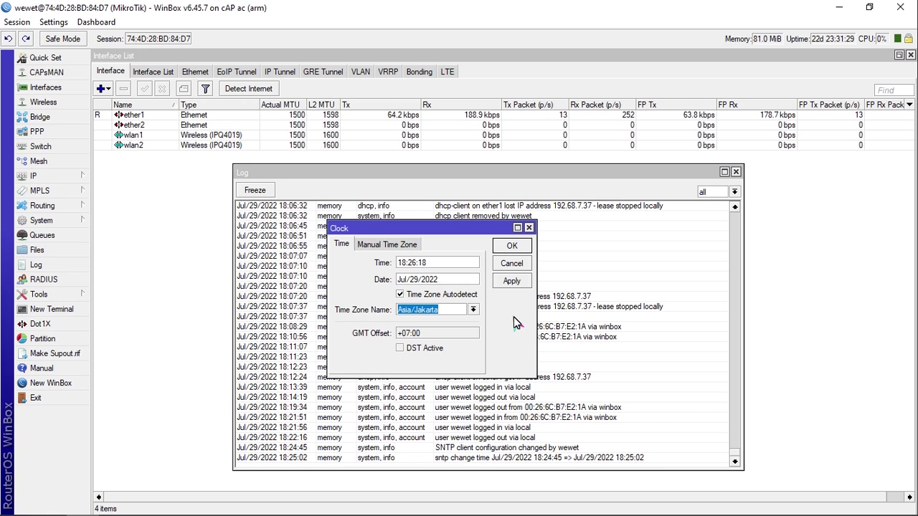
key("Escape")
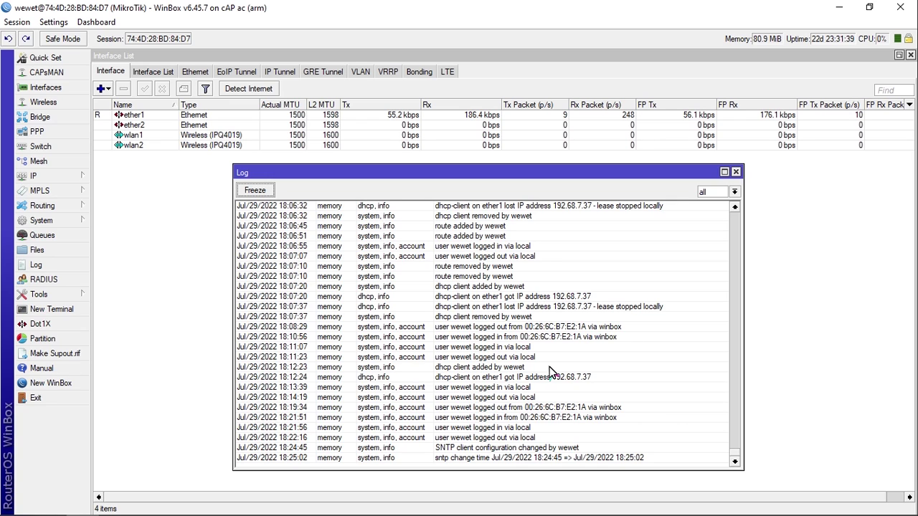
left_click(734, 172)
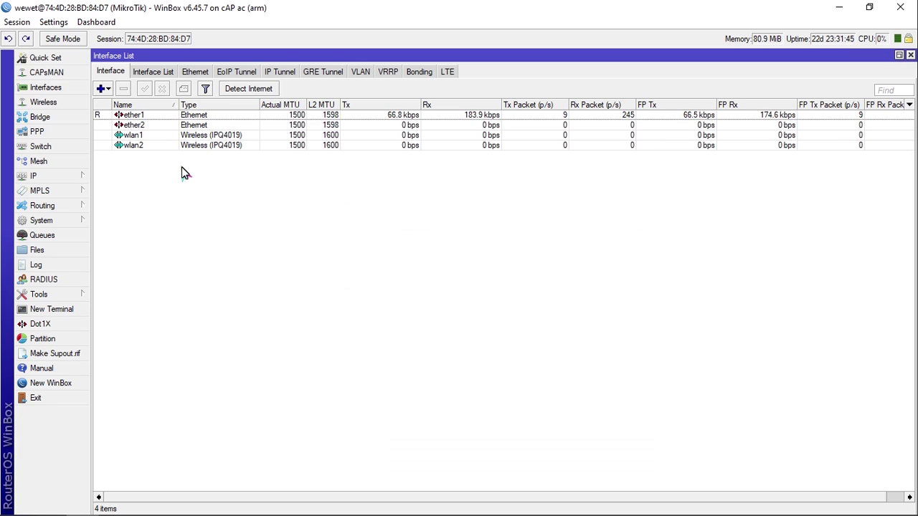
View the router's WiFi interfaces in the Wireless Tables and close that window
left_click(52, 103)
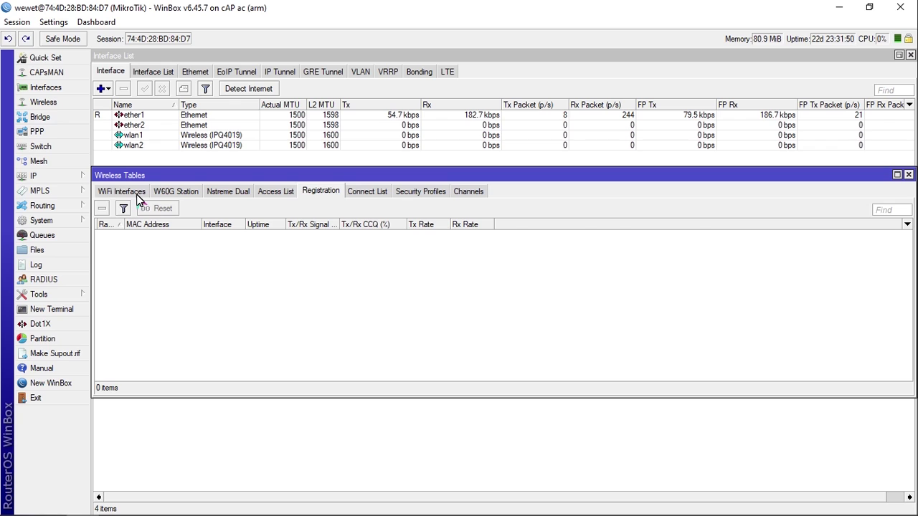
left_click(121, 191)
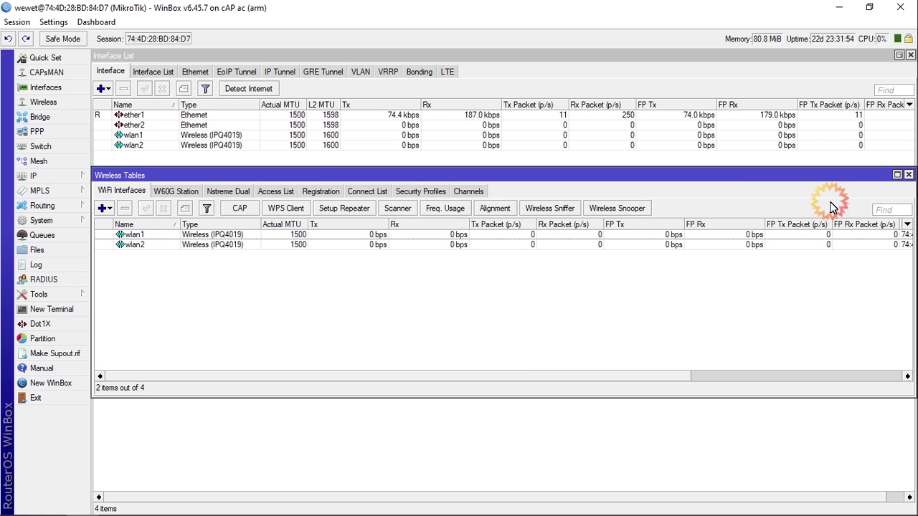
left_click(843, 182)
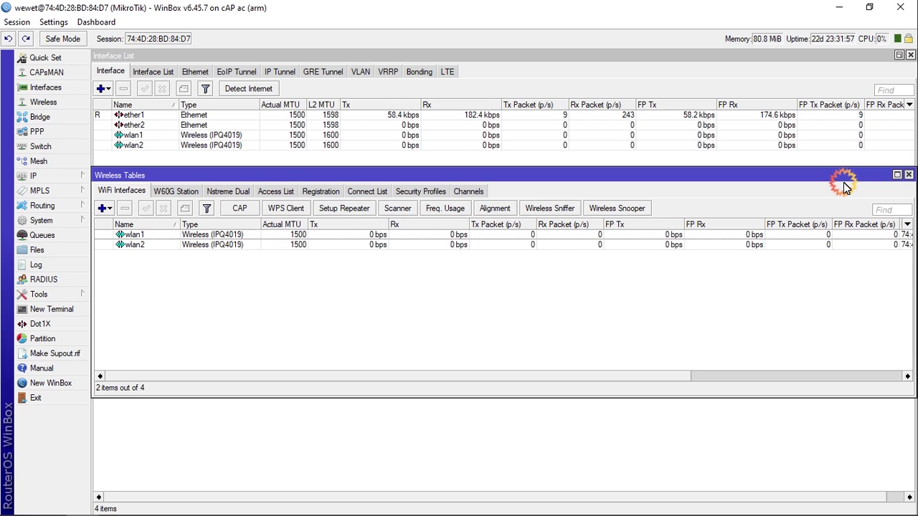
left_click(843, 182)
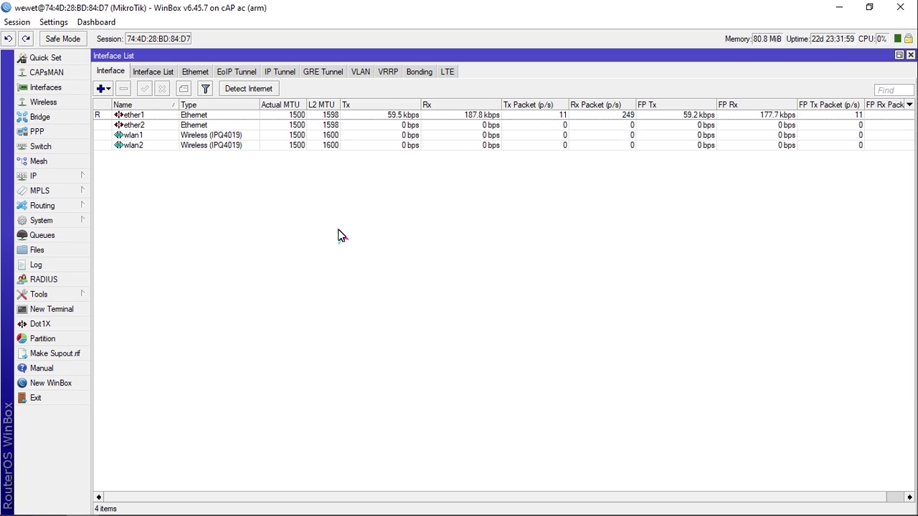